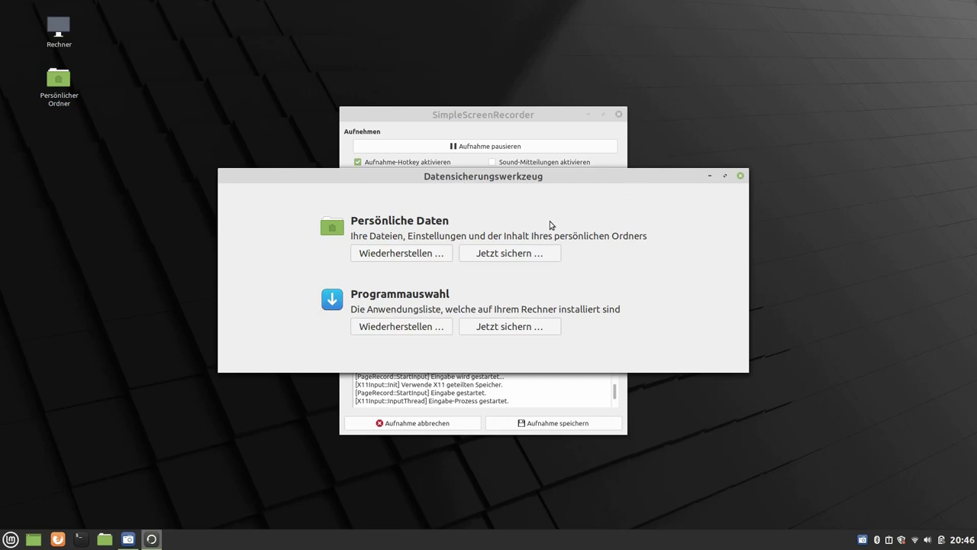
Step: Start a backup of the personal data and accept the Sicherungen folder as its destination
click(519, 260)
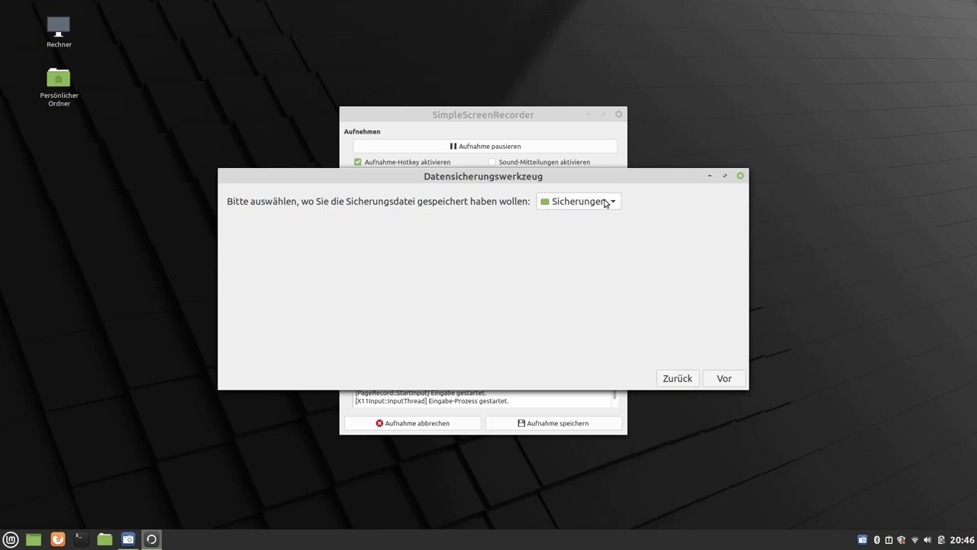
click(713, 380)
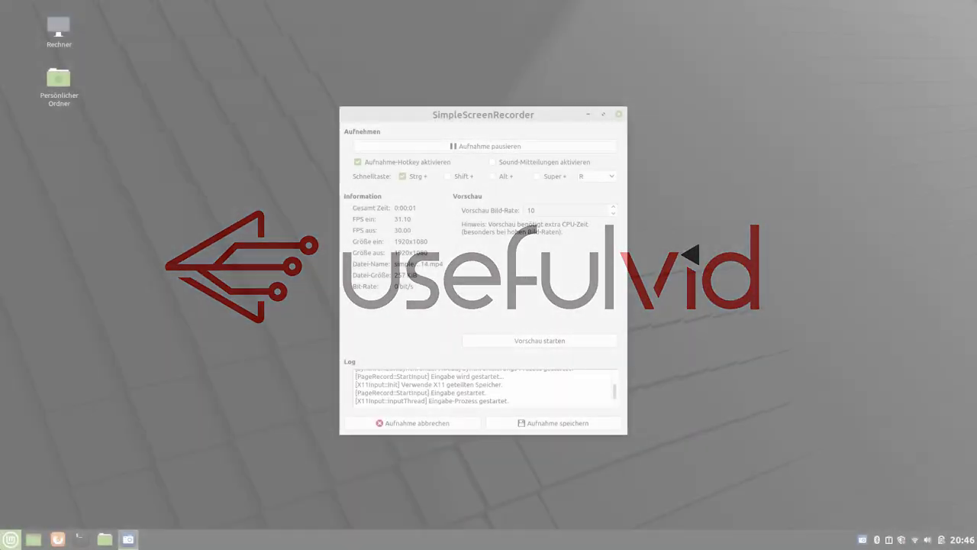
Step: Find the Datensicherungswerkzeug among the installed applications and open it
key(super)
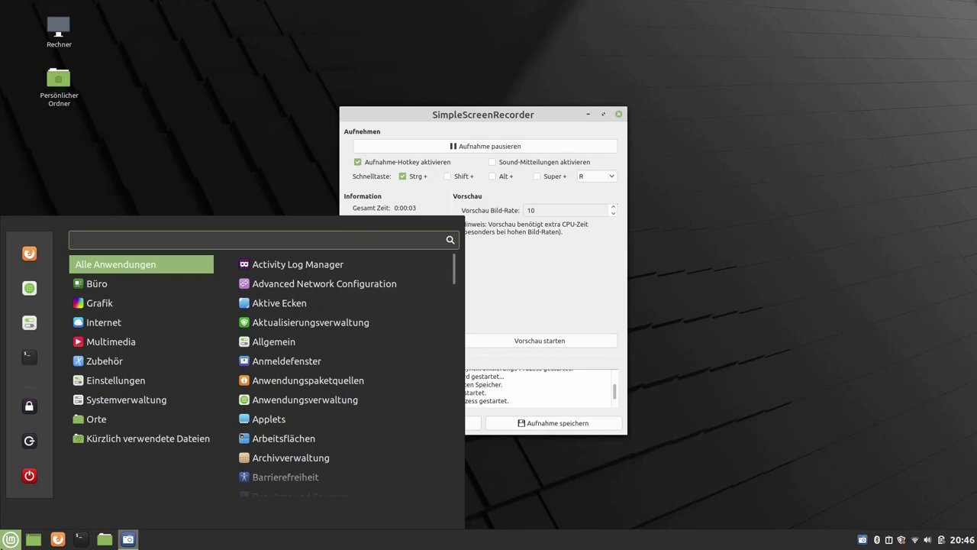
text(dat)
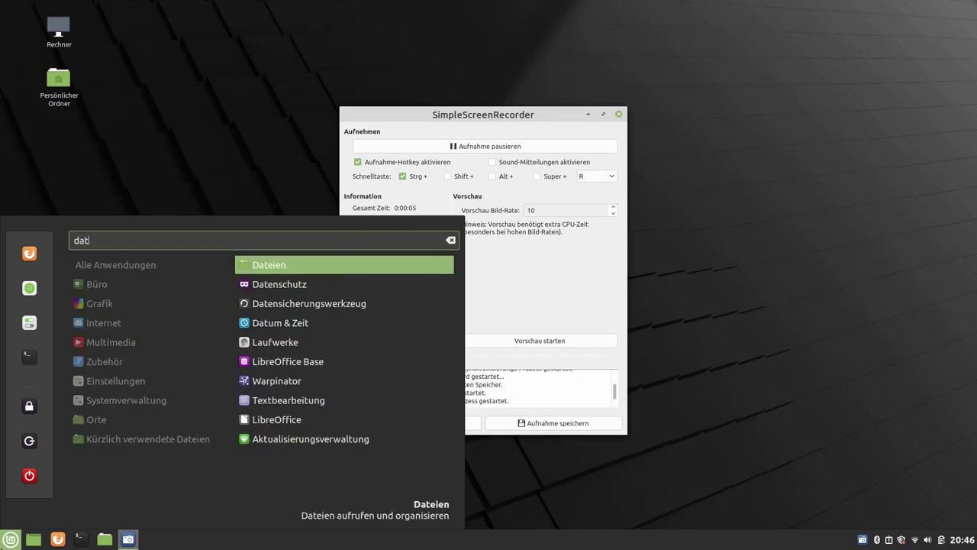
click(317, 304)
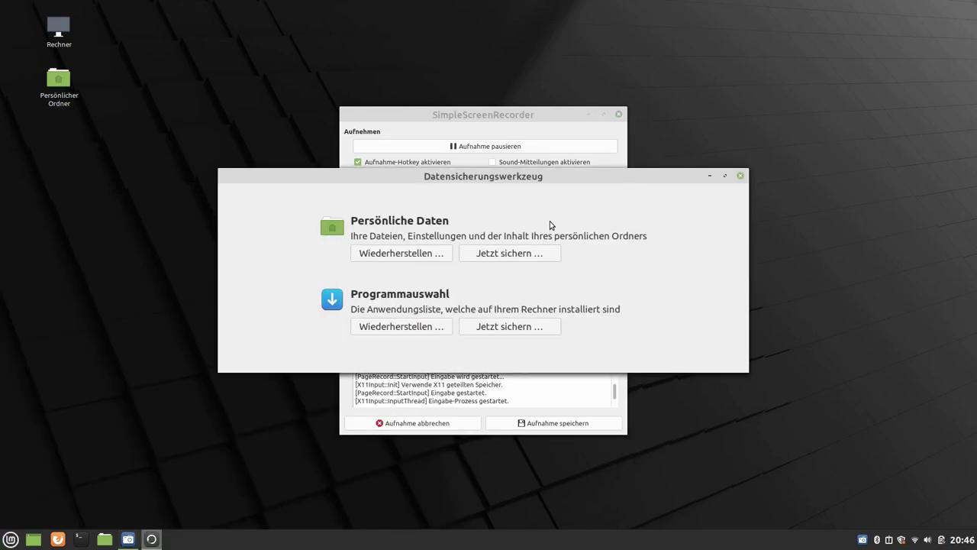
Step: Back up the personal data to the Sicherungen folder, keeping the default exclusions and including no hidden files or folders
click(519, 256)
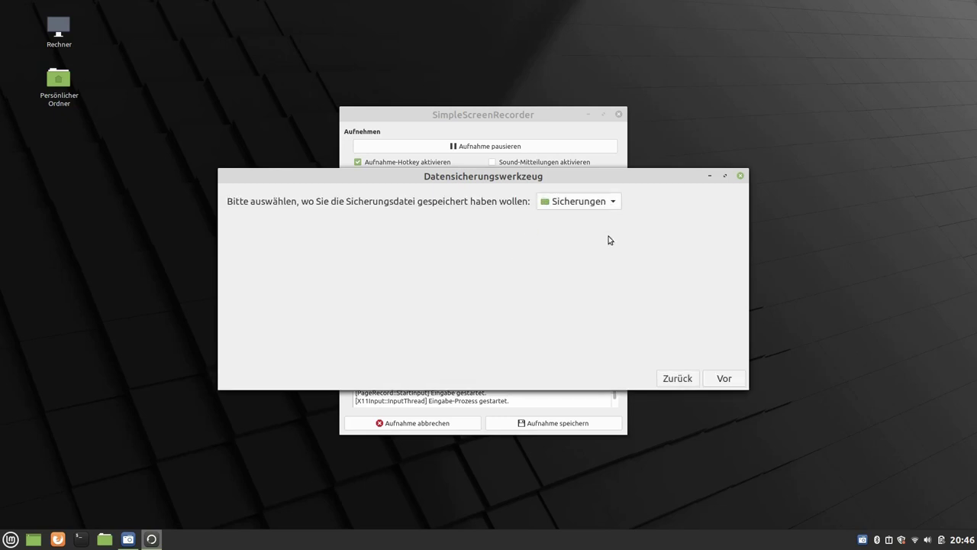
click(713, 379)
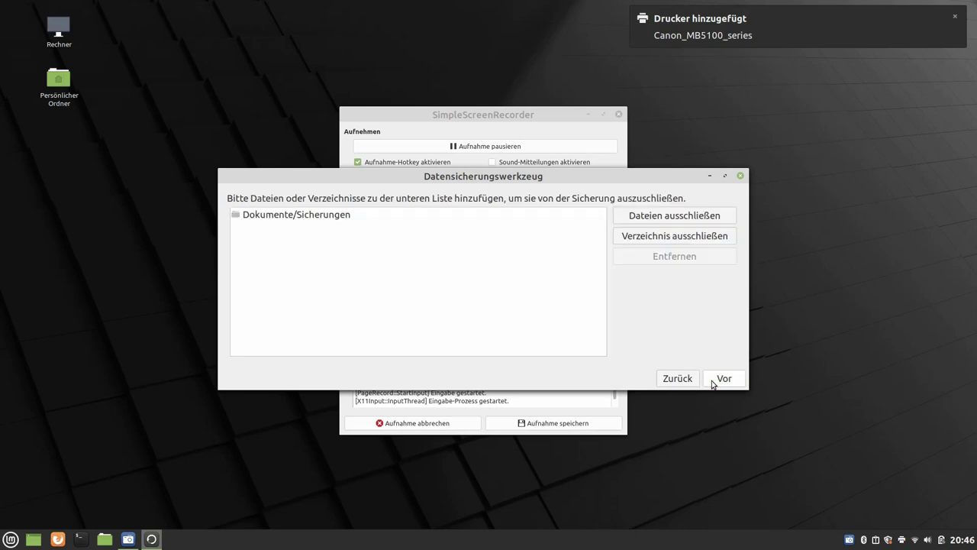
click(713, 379)
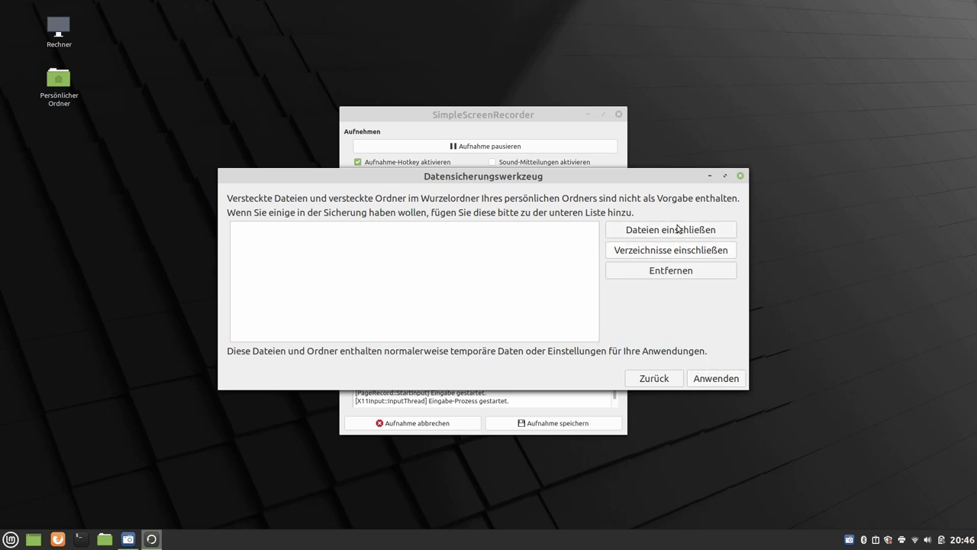
click(711, 377)
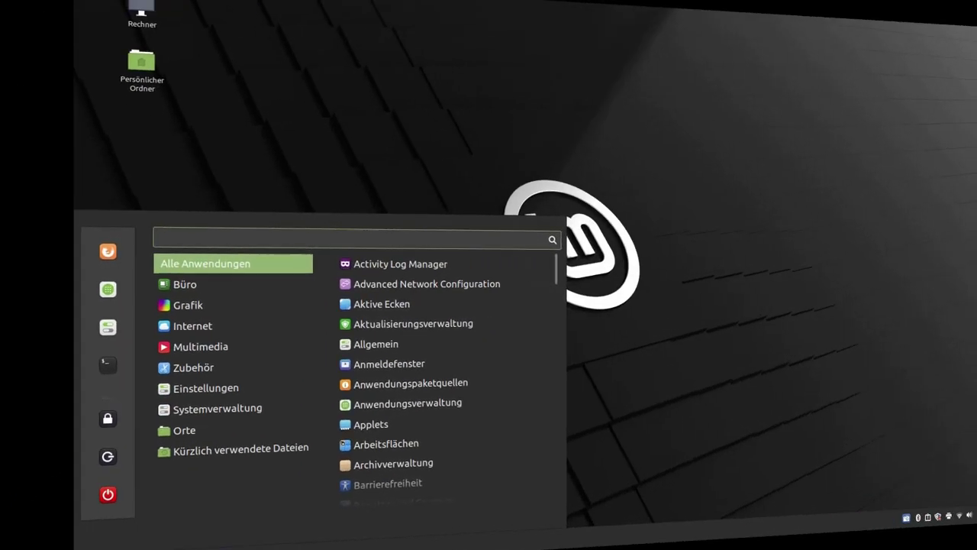
Step: Find the Anwendungsverwaltung among the installed applications and open it
text(anwe)
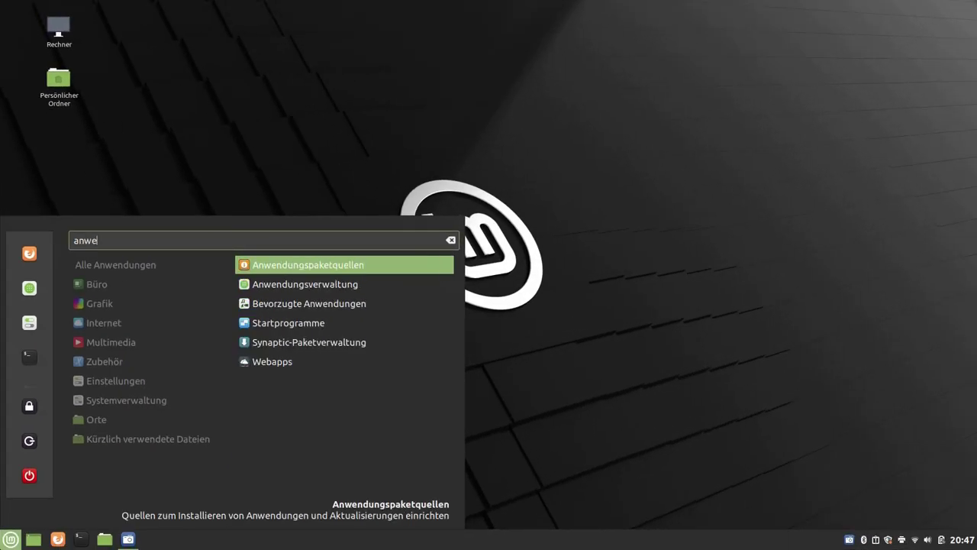
key(Down)
key(Return)
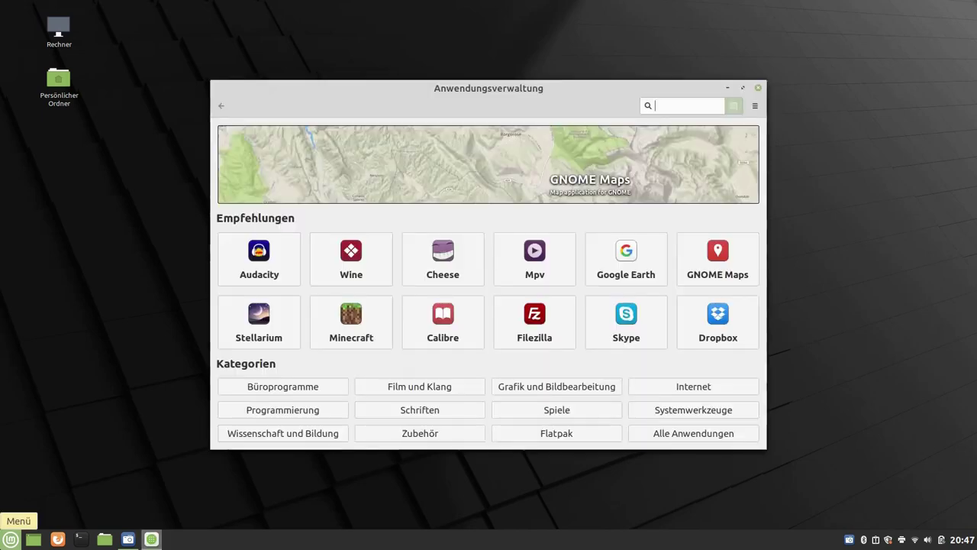
Step: Search the software catalogue for deja and install Deja-dup, authorizing the installation with the account password
text(deja)
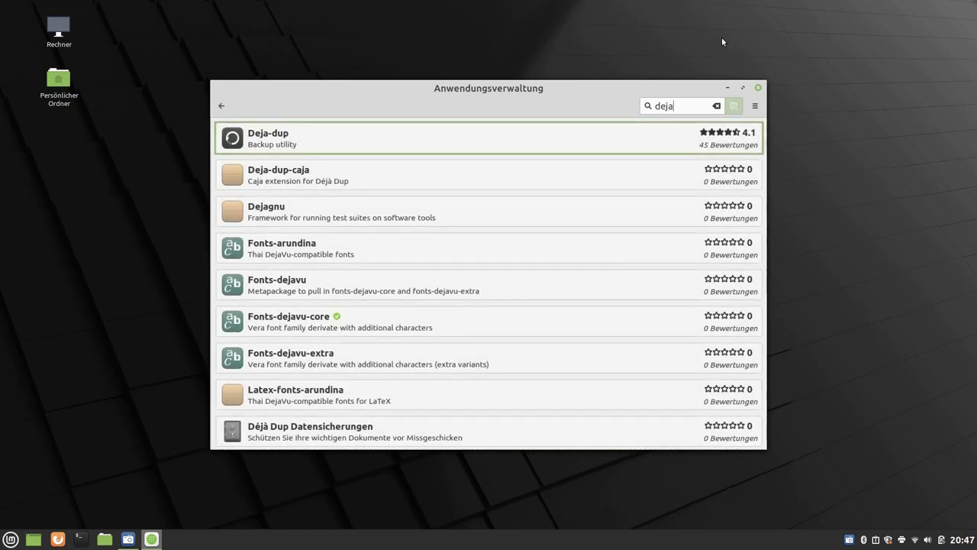
click(541, 152)
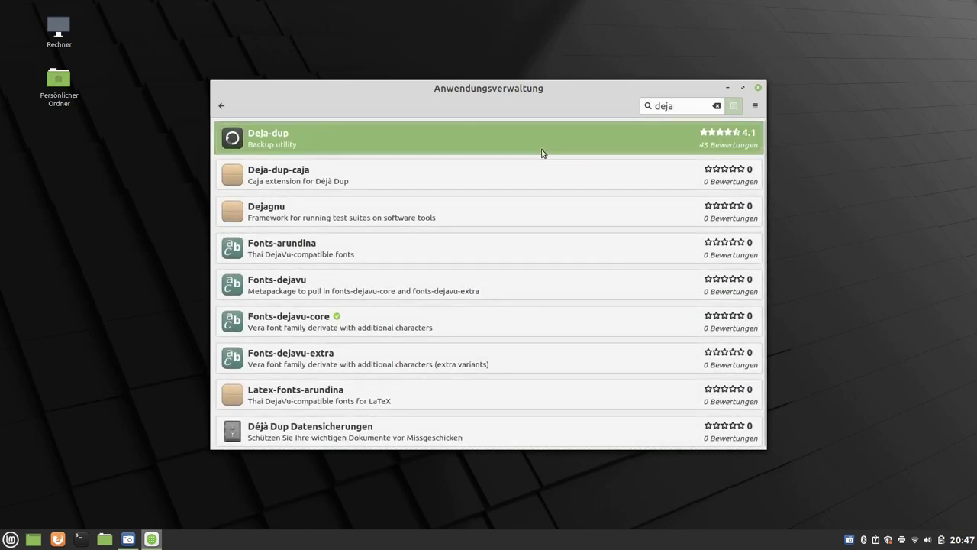
click(710, 143)
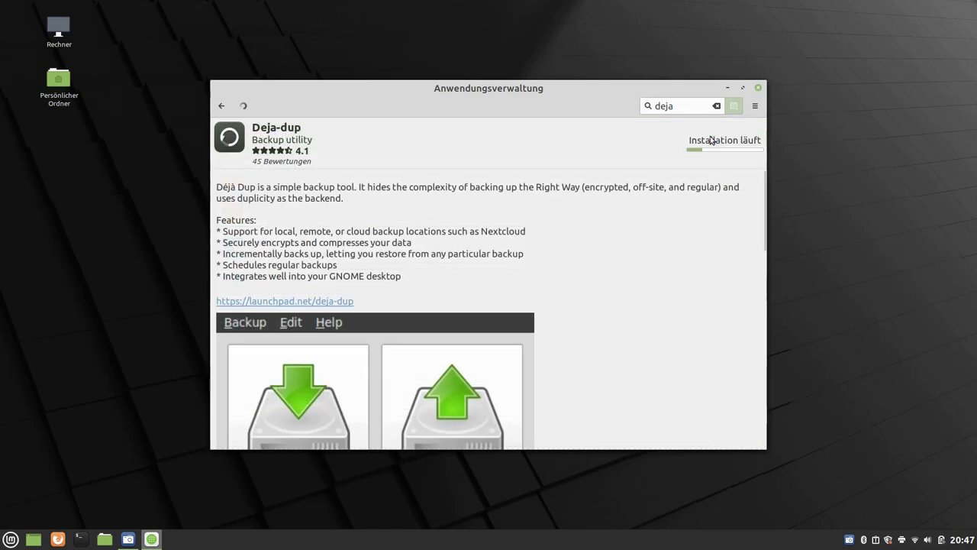
text(•••••••••••••)
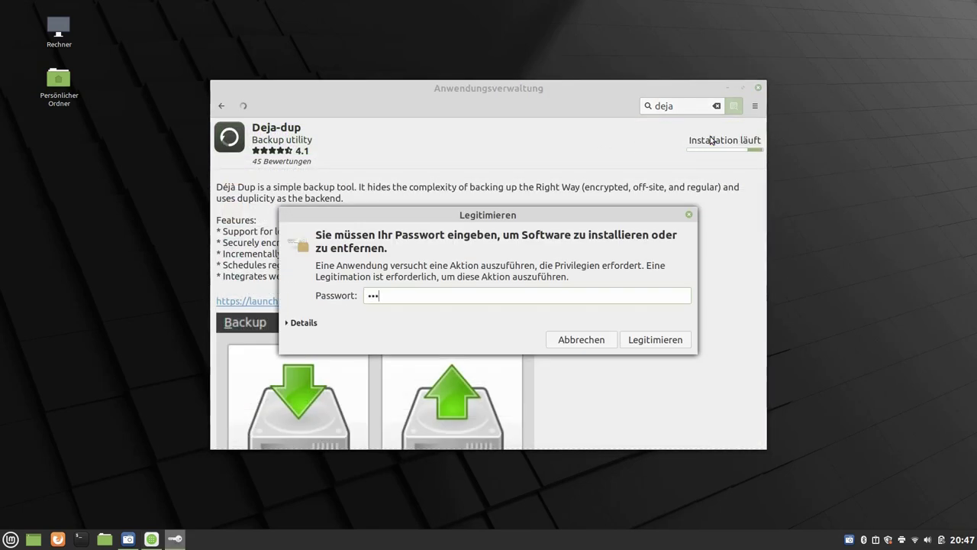
text(••)
key(Return)
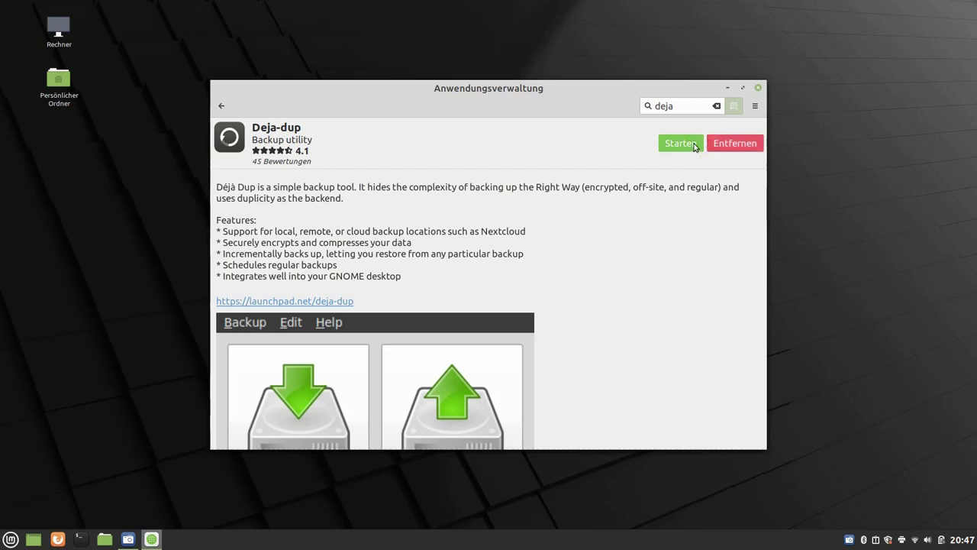
Step: Launch Deja-dup from its software page and cancel the request for Google account access
click(680, 144)
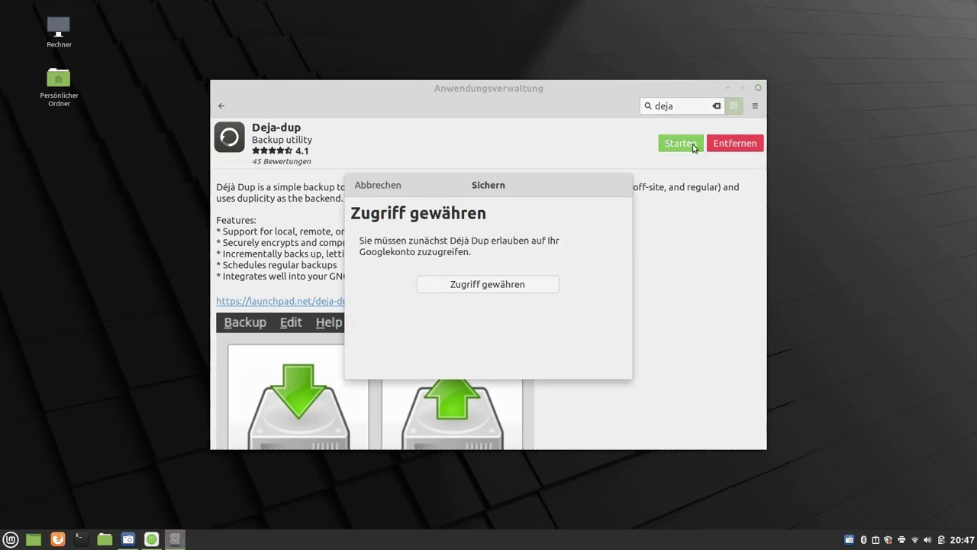
click(378, 185)
Step: Search the installed applications for deja and open the Datensicherungen settings
click(10, 539)
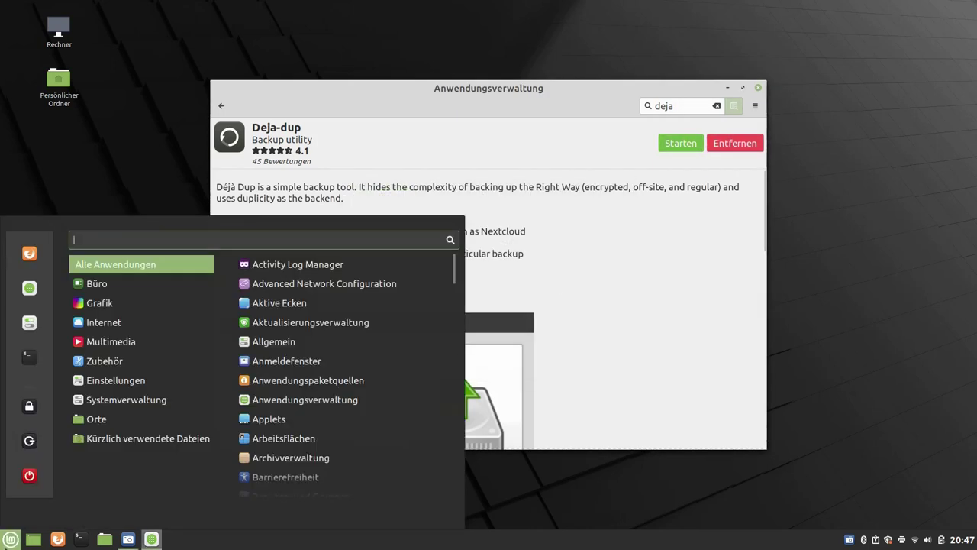
text(d)
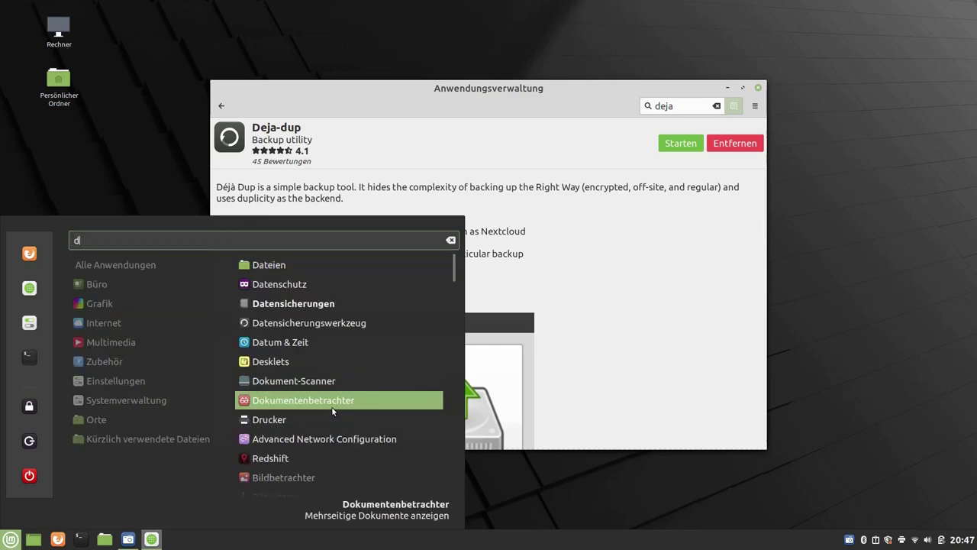
text(eja)
click(289, 265)
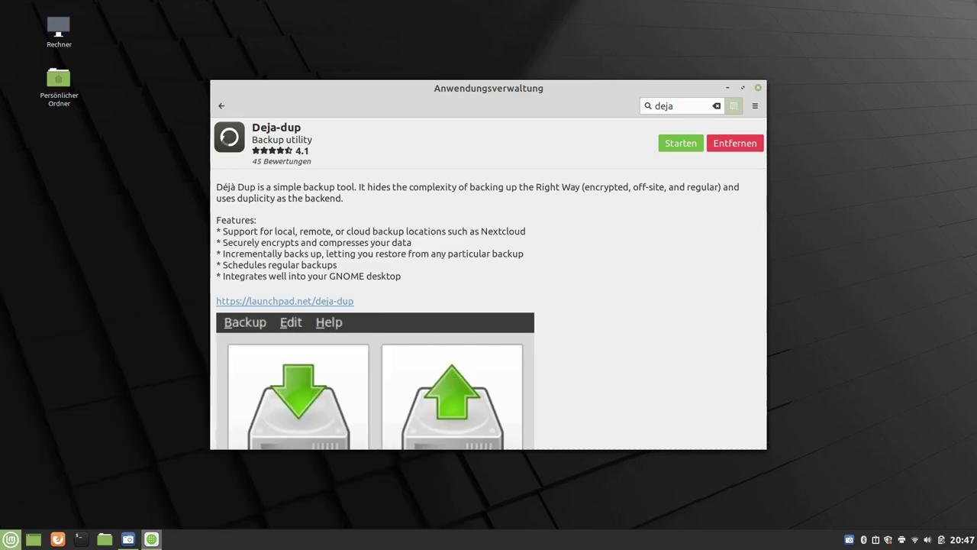
Step: Set the backup storage location to Netzwerkserver and look up the available network protocols and their prefixes
click(271, 252)
click(568, 209)
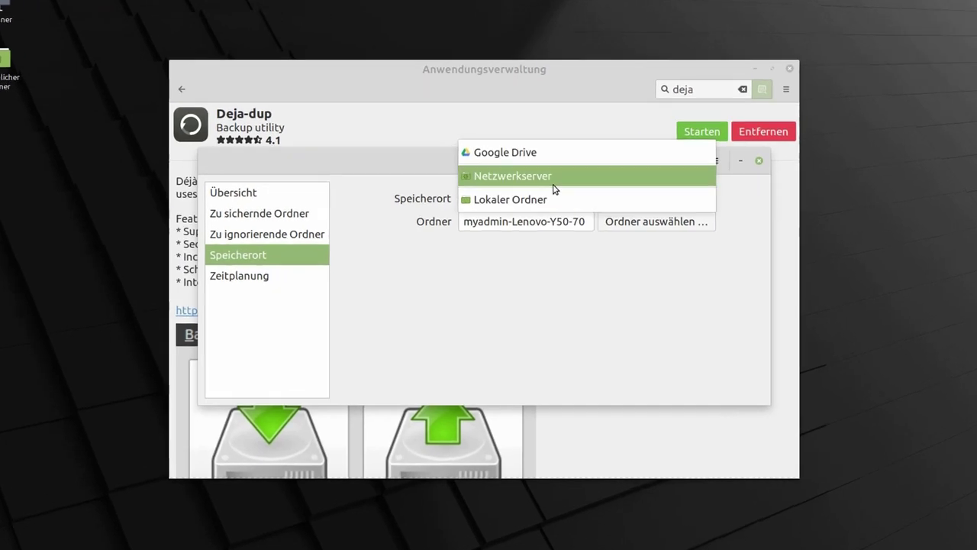
click(565, 181)
click(766, 219)
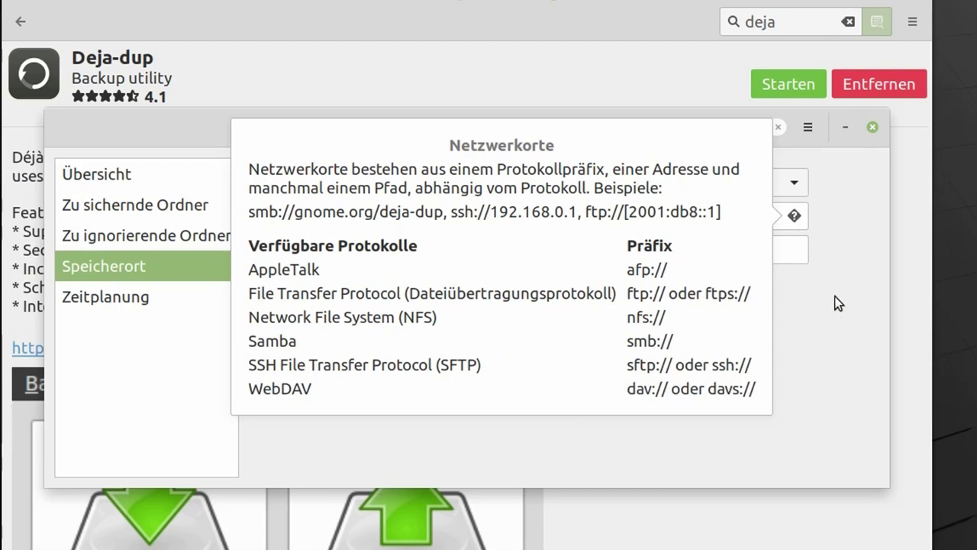
key(Escape)
Step: Enter sftp:// as the network location and clear the field again
click(702, 219)
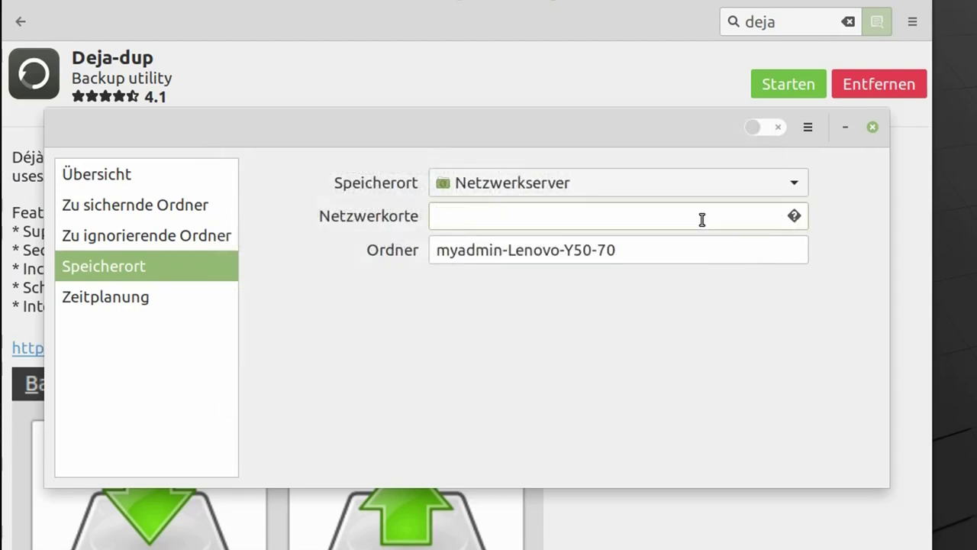
text(ß)
key(BackSpace)
text(sftp://)
key(BackSpace)
key(BackSpace)
key(BackSpace)
key(BackSpace)
key(BackSpace)
key(BackSpace)
key(BackSpace)
Step: Set the backup storage location to Lokaler Ordner and choose the Downloads folder
click(639, 172)
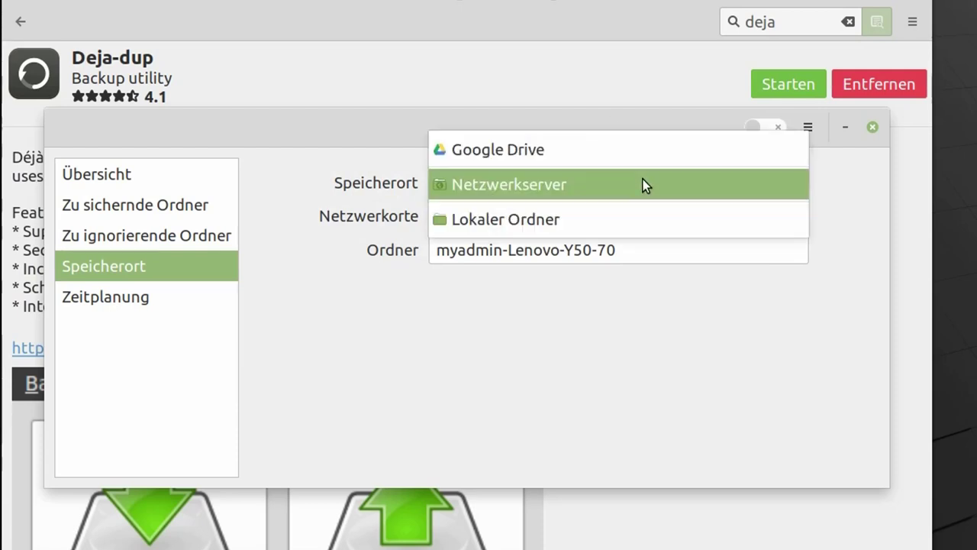
click(623, 222)
click(718, 217)
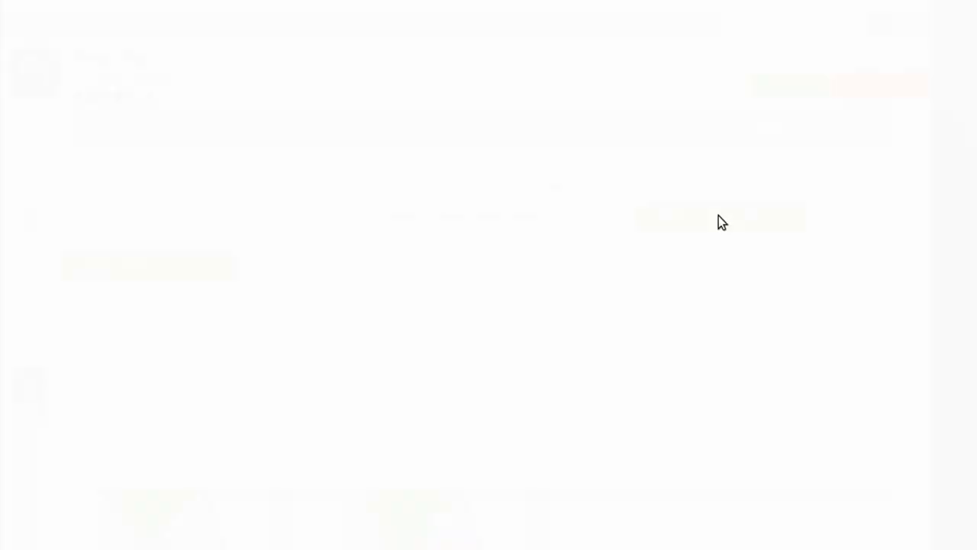
click(44, 107)
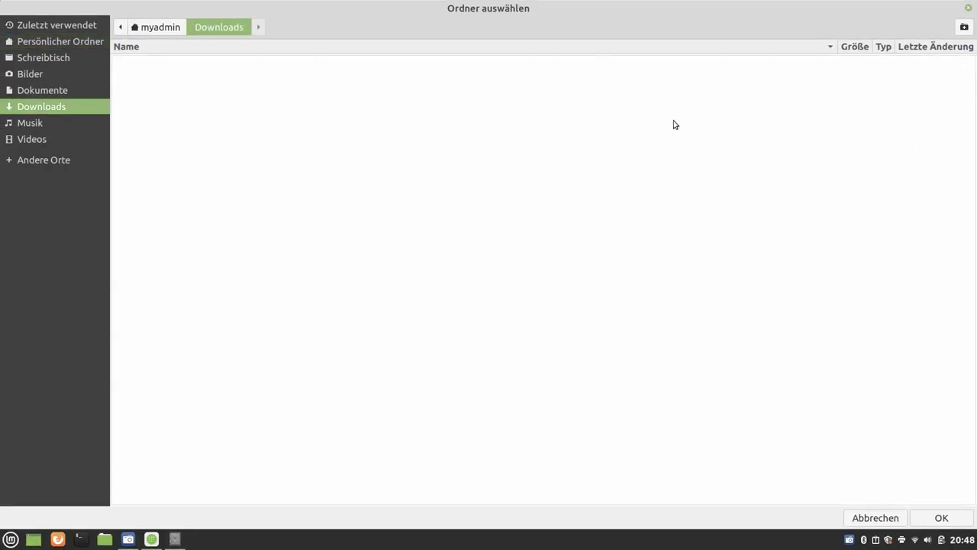
click(937, 518)
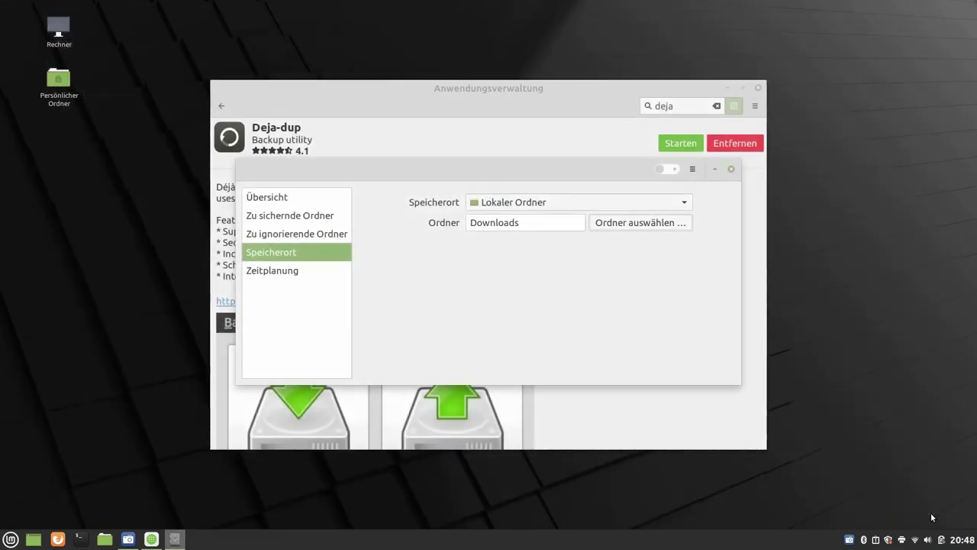
Step: Check the folders to back up and enable automatic backups that run every day
click(304, 218)
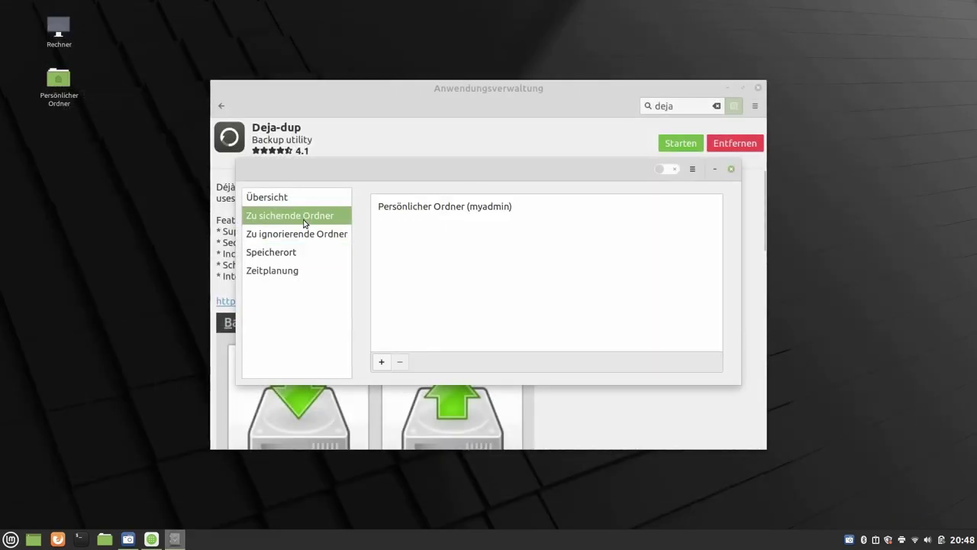
click(284, 200)
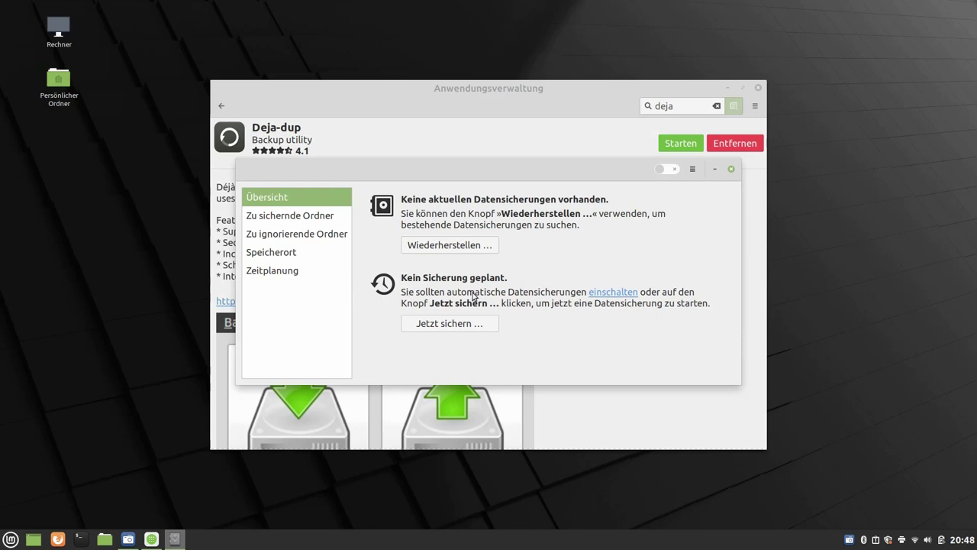
click(603, 294)
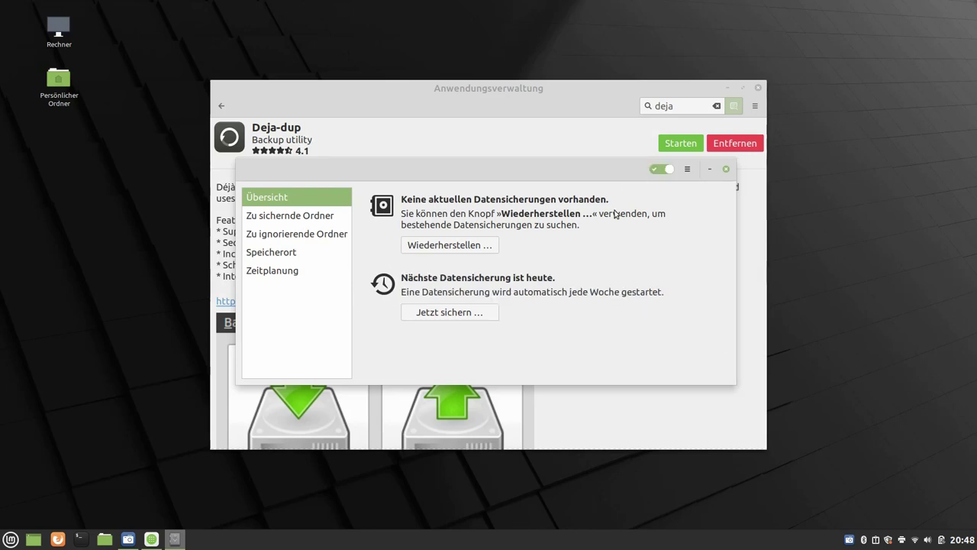
click(302, 274)
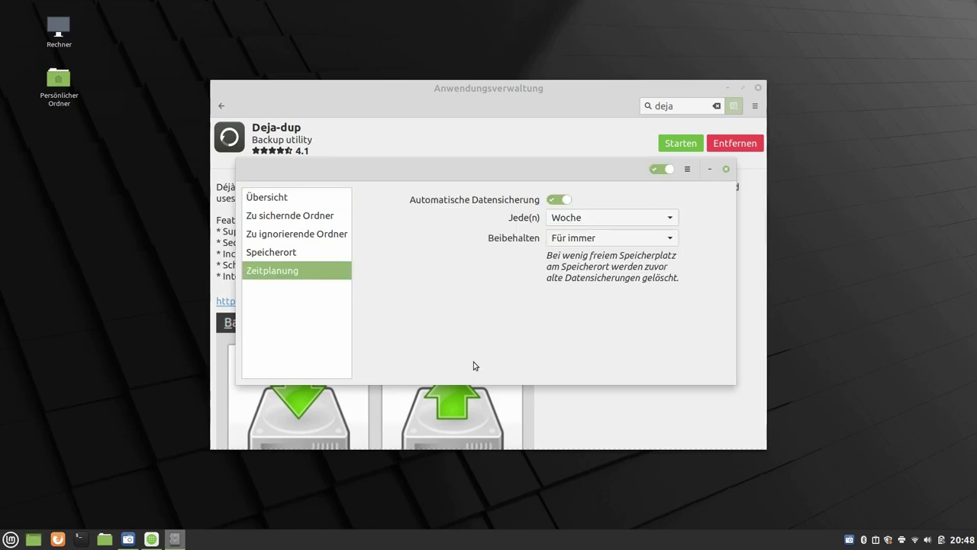
click(576, 233)
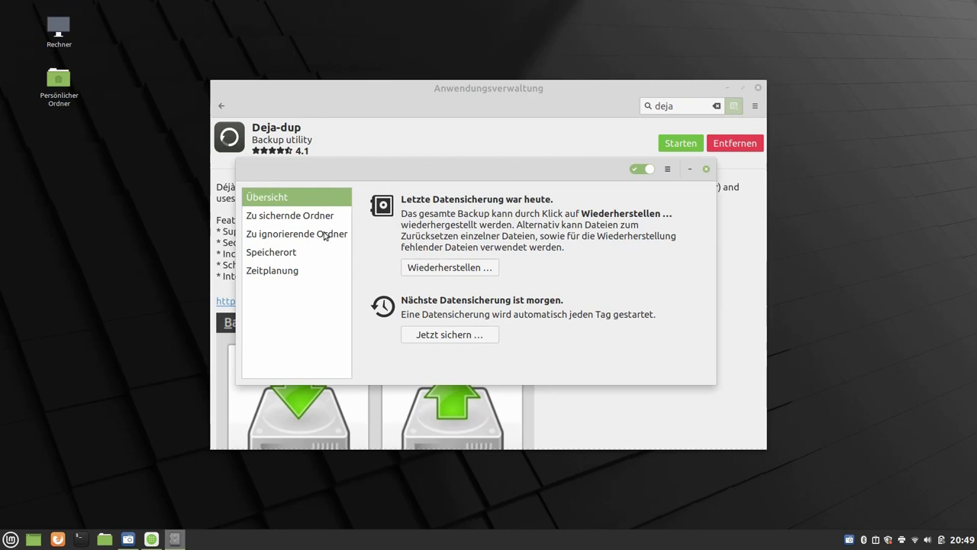
Step: Review the full restore options for backup location, date and target folder, and cancel the restore
click(428, 267)
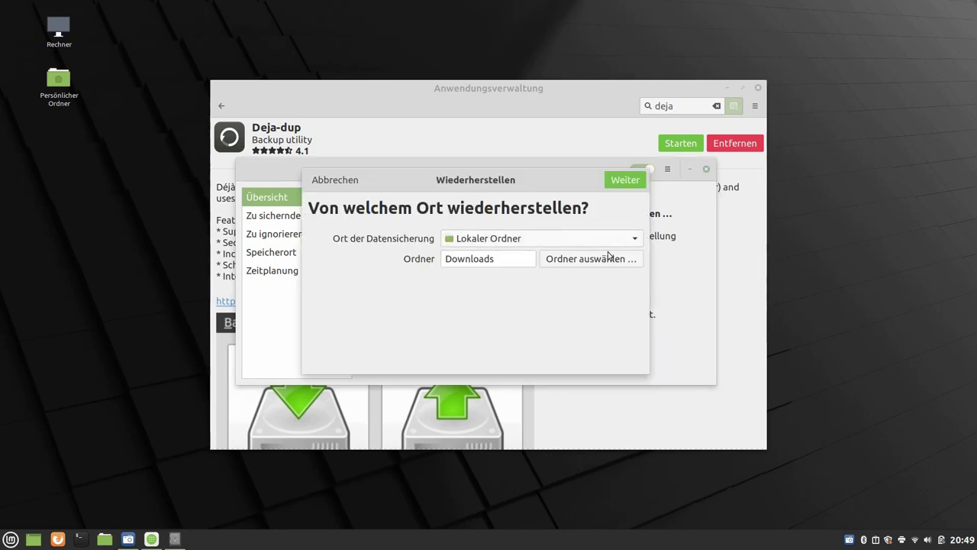
click(617, 185)
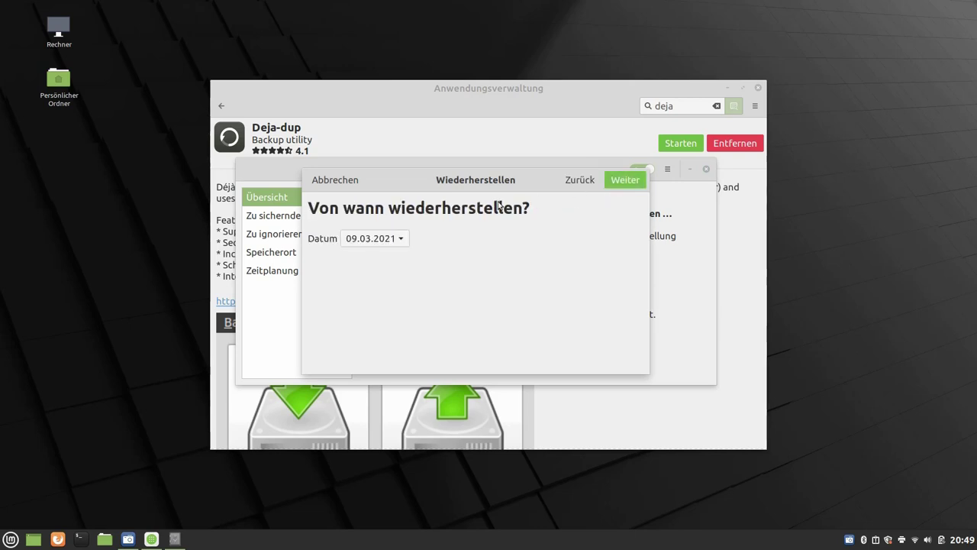
click(402, 239)
click(404, 240)
click(622, 184)
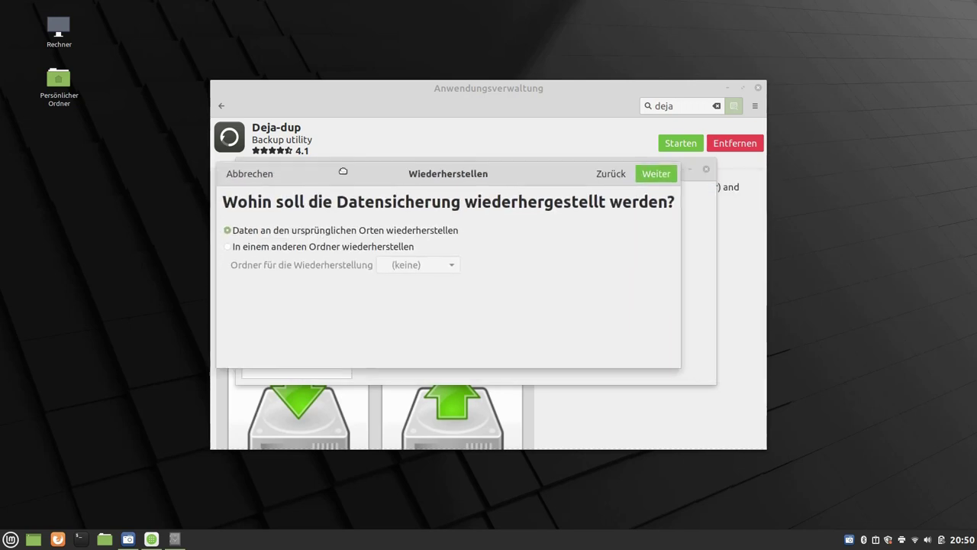
click(603, 169)
click(602, 170)
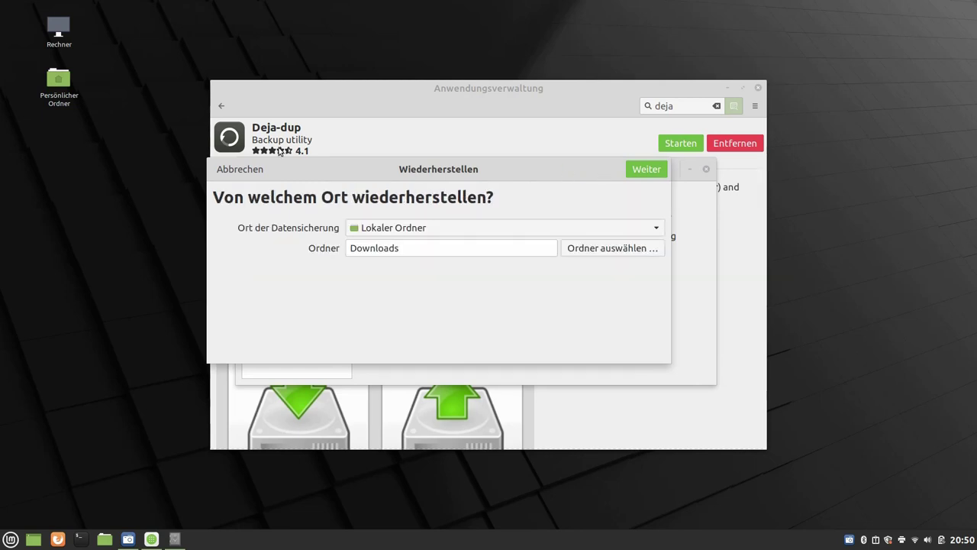
click(239, 169)
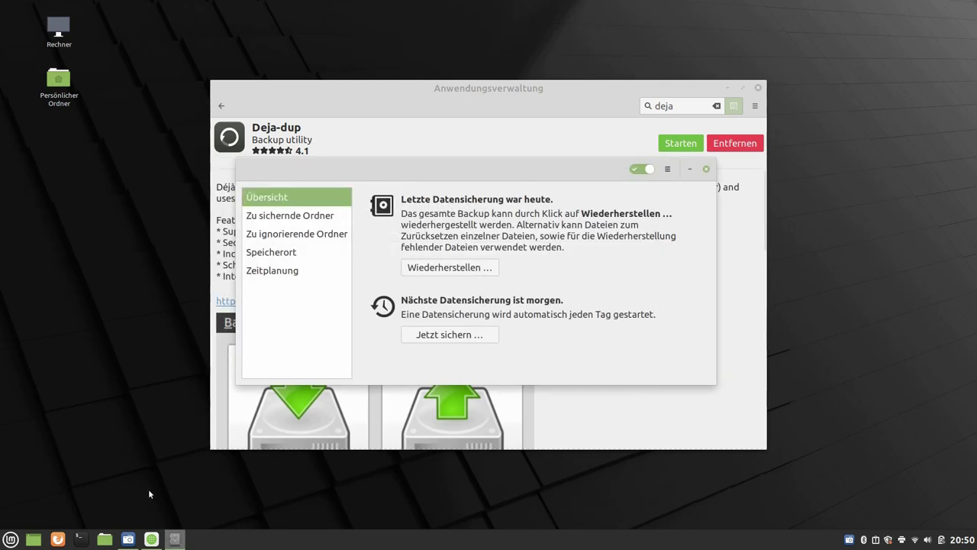
Step: Install Nautilus through Anwendungsverwaltung and open the Videos folder in it
click(152, 539)
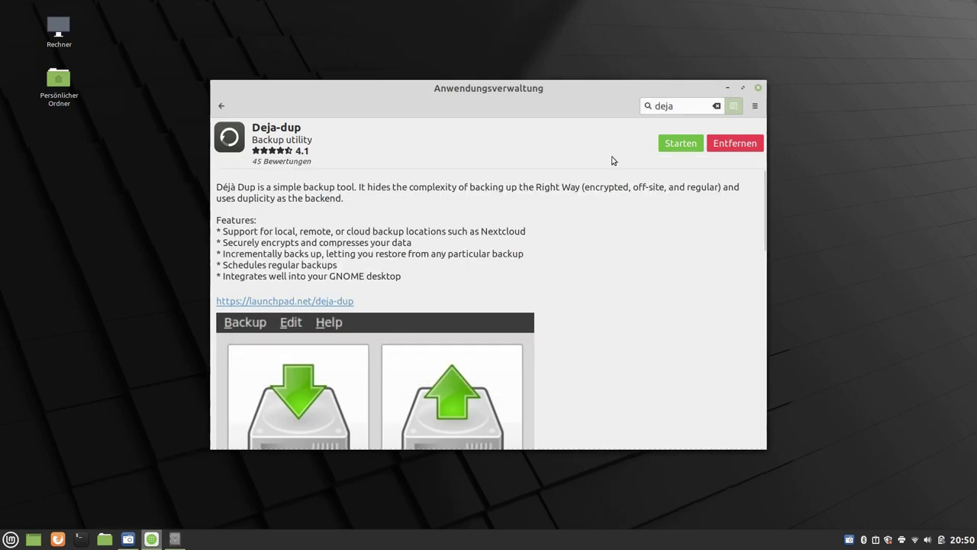
double_click(676, 106)
text(naut)
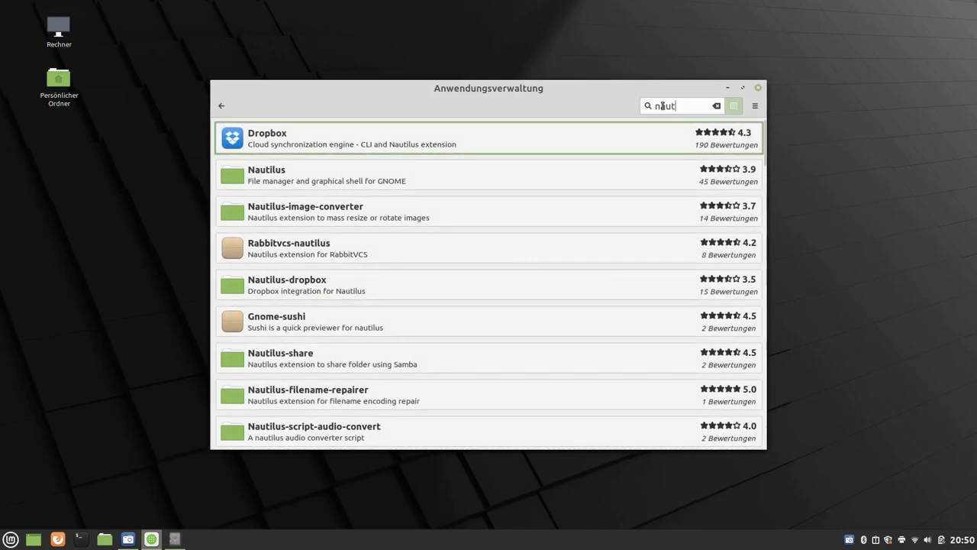
click(601, 178)
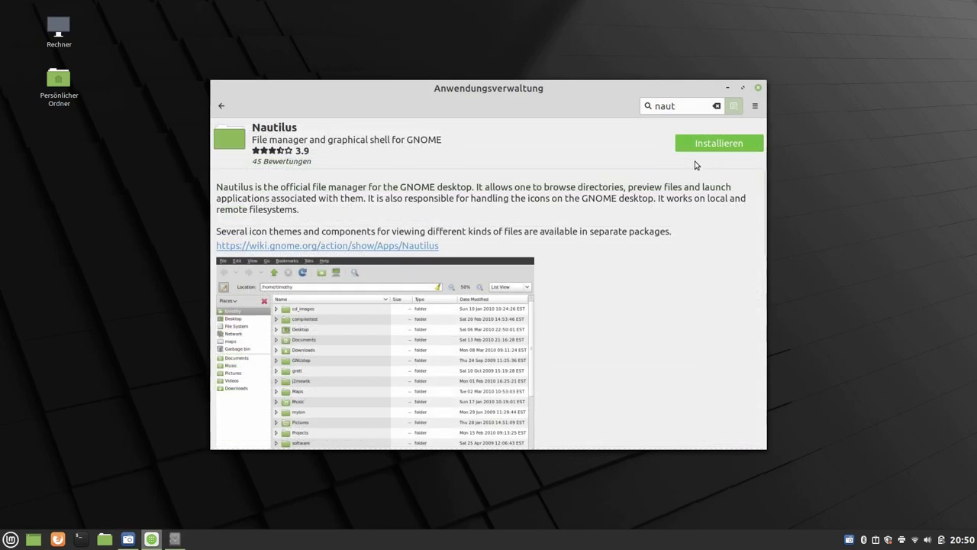
click(702, 150)
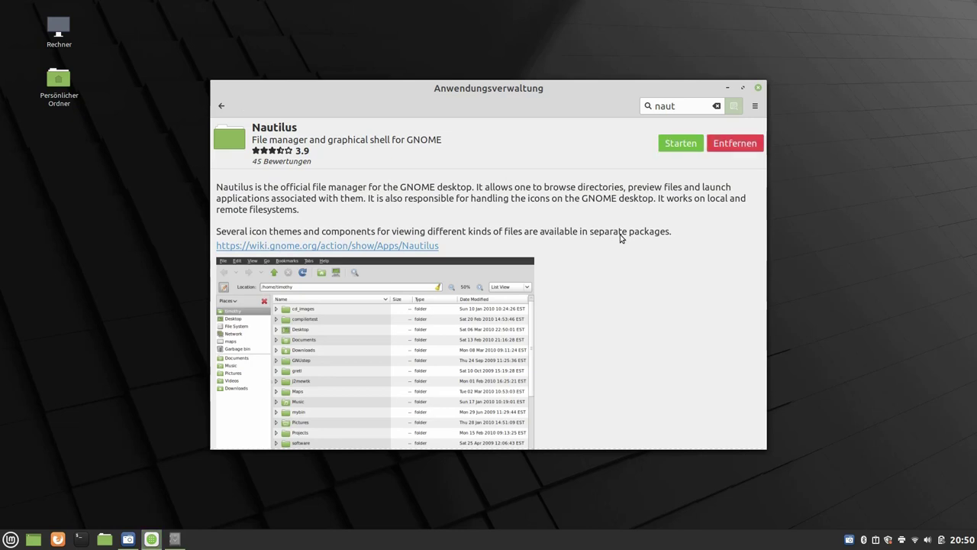
click(664, 147)
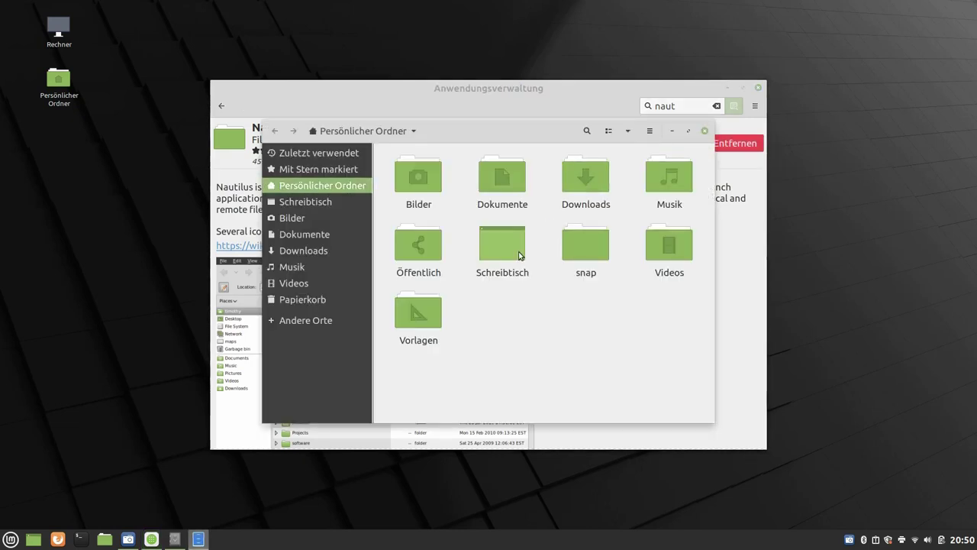
double_click(652, 251)
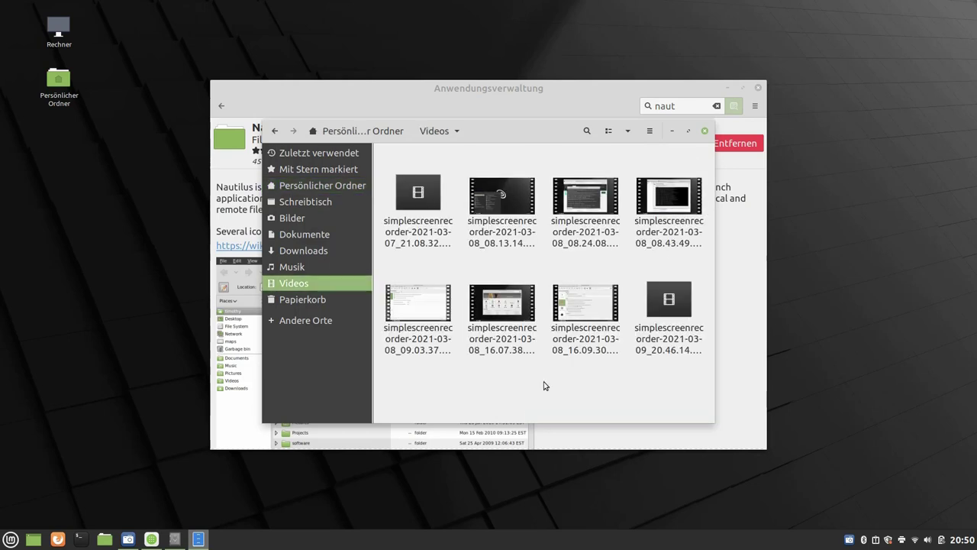
Step: Scan the Videos folder for missing files that can be restored, cancel the restore and close Deja-dup
right_click(520, 397)
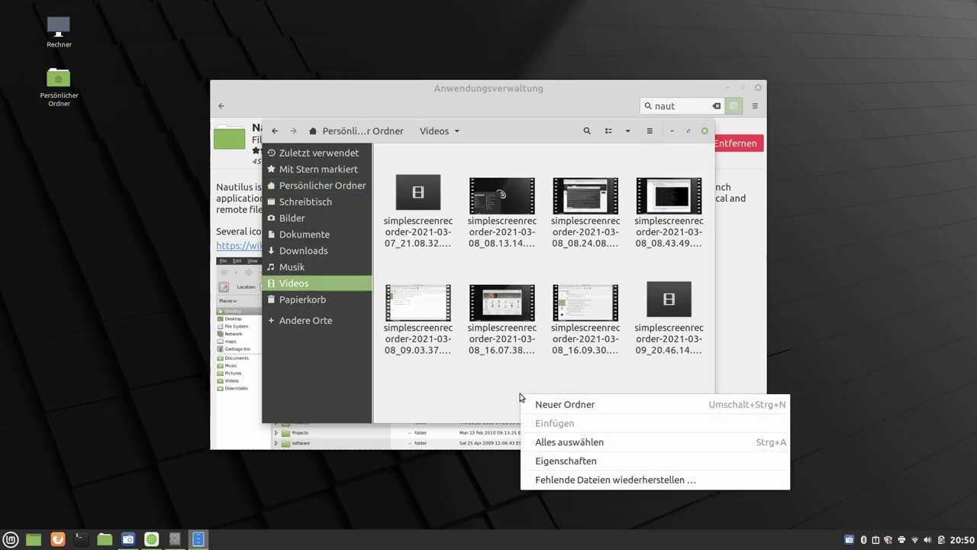
click(583, 481)
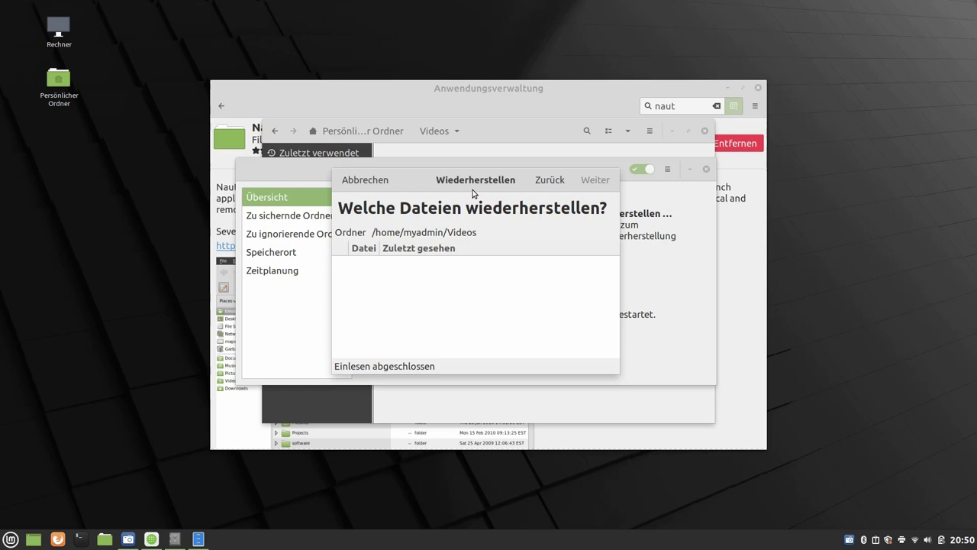
click(366, 180)
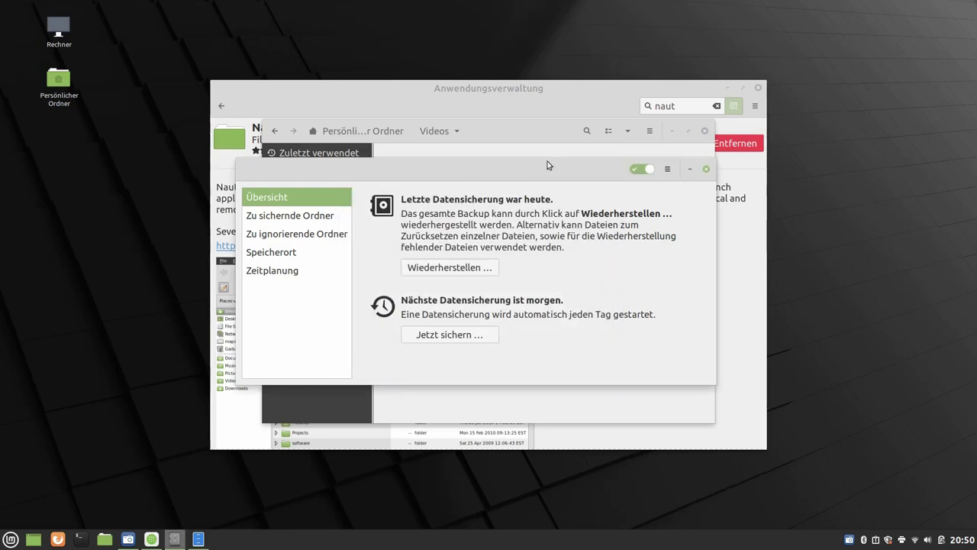
click(708, 168)
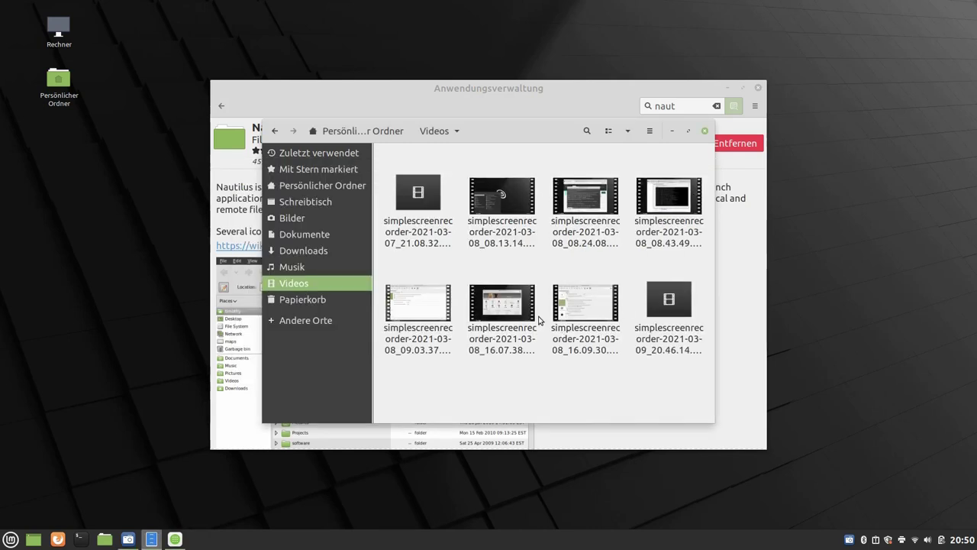
Step: Delete simplescreenrecorder-2021-03-08_08.13.14.mp4 from the Videos folder and restore it as a missing file from the backup in Downloads
click(483, 229)
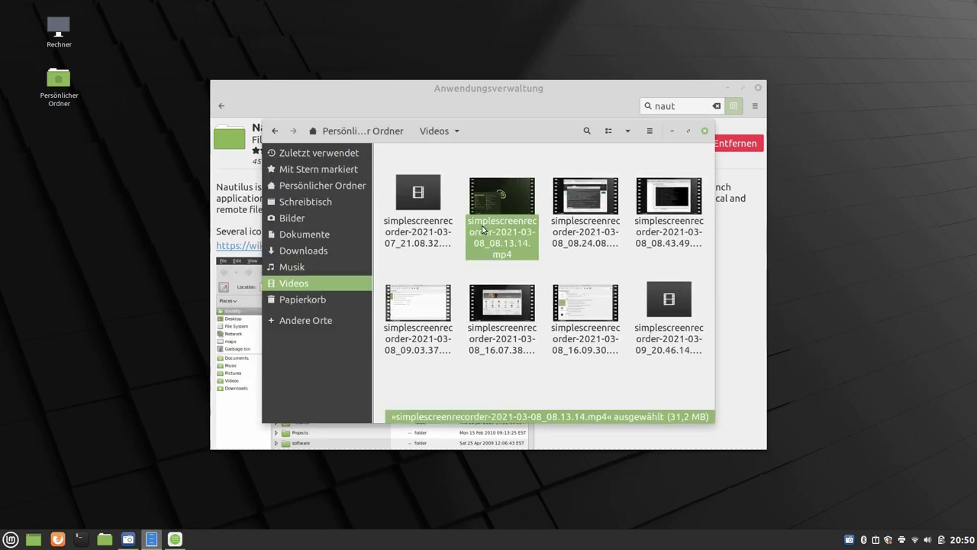
key(Delete)
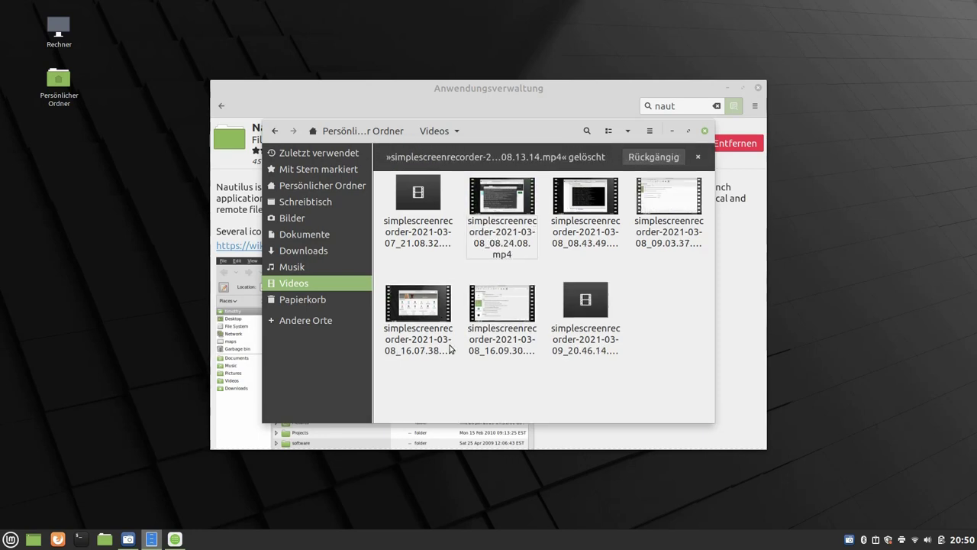
right_click(461, 391)
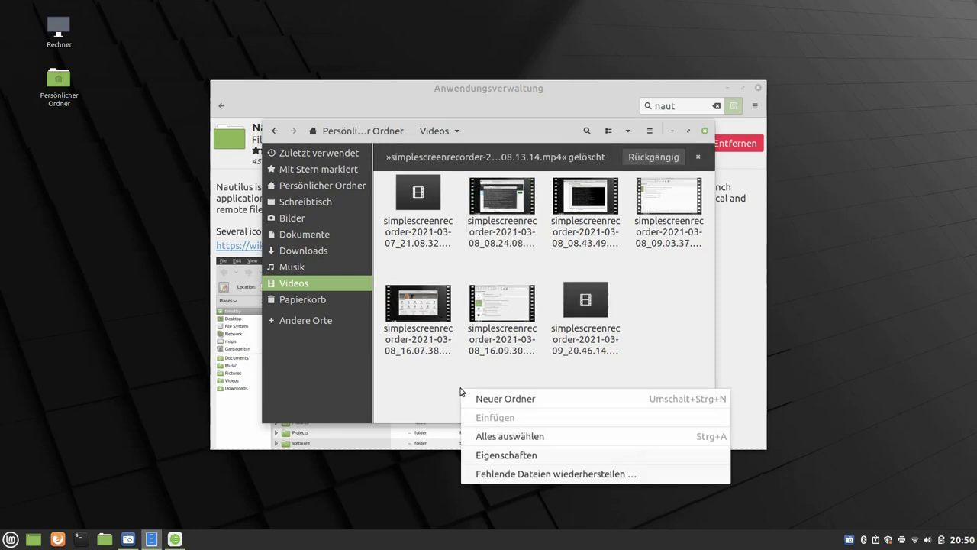
click(507, 475)
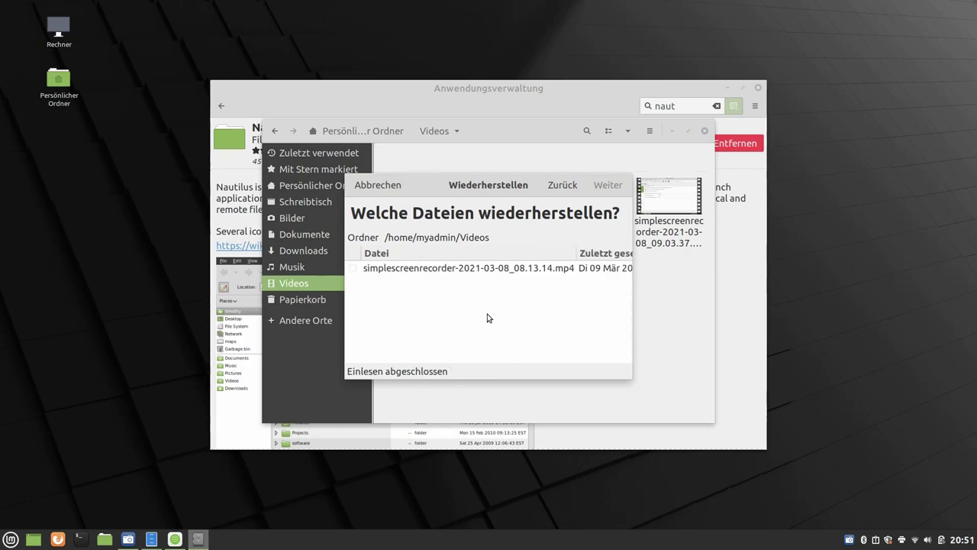
click(387, 270)
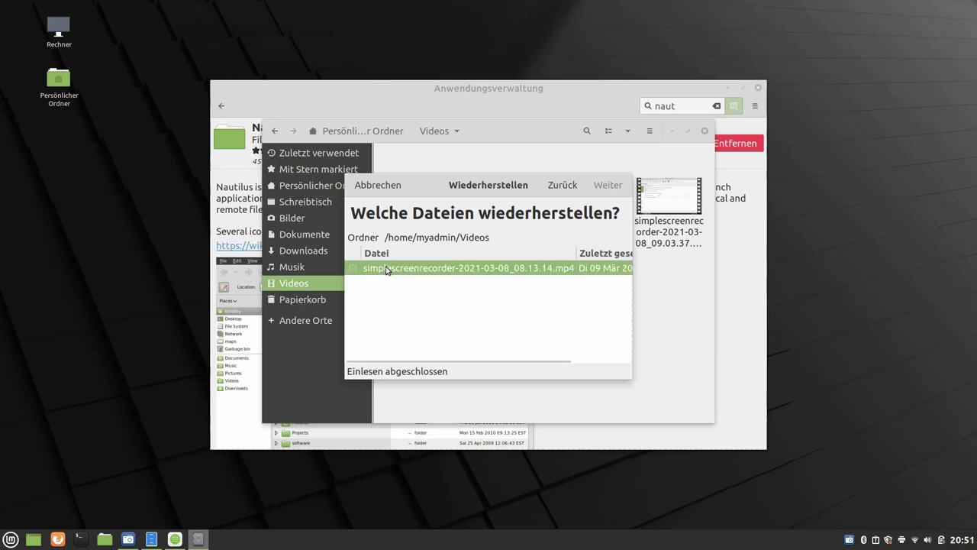
click(353, 269)
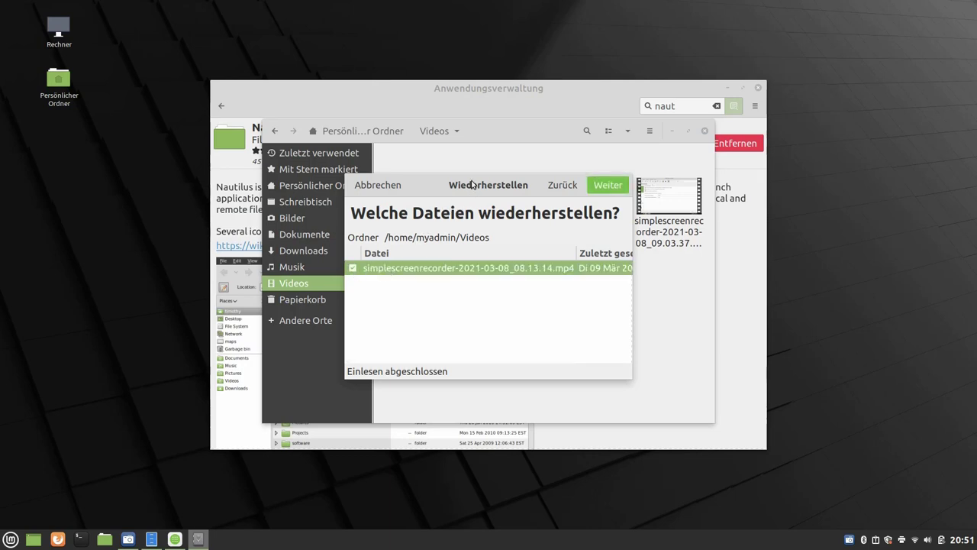
click(609, 185)
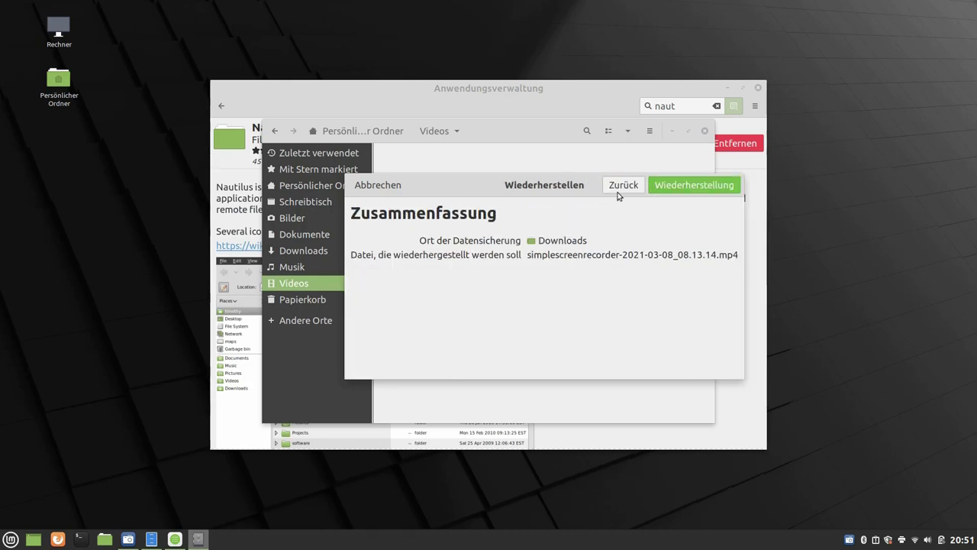
click(681, 188)
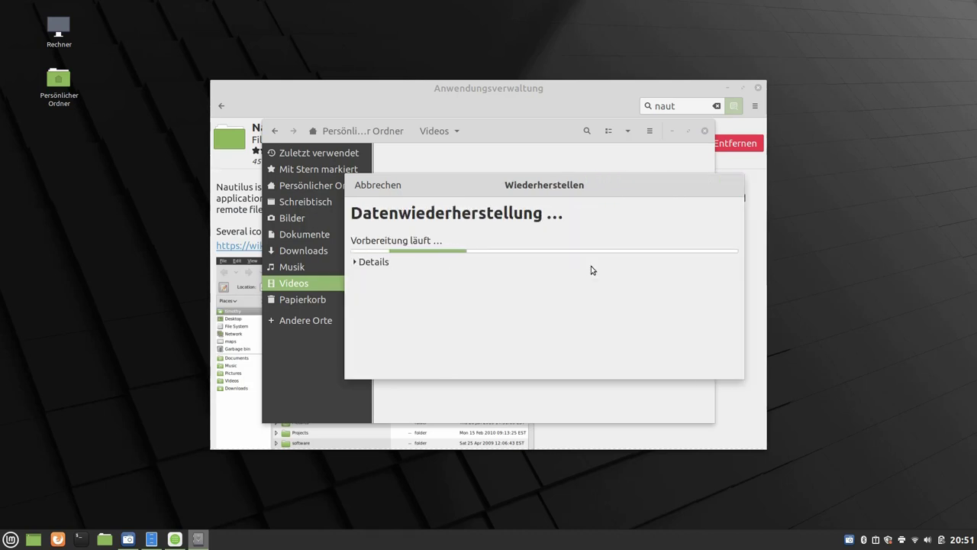
click(375, 265)
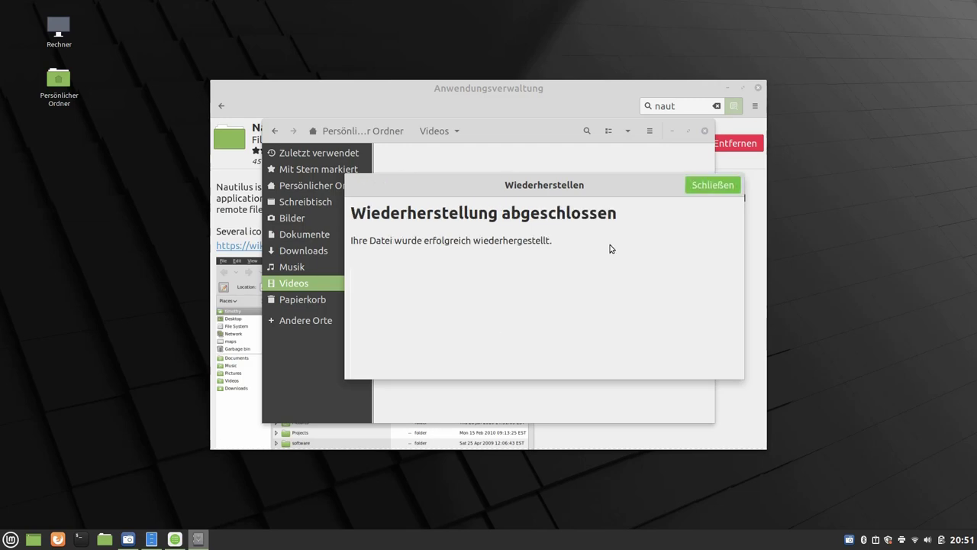
click(703, 187)
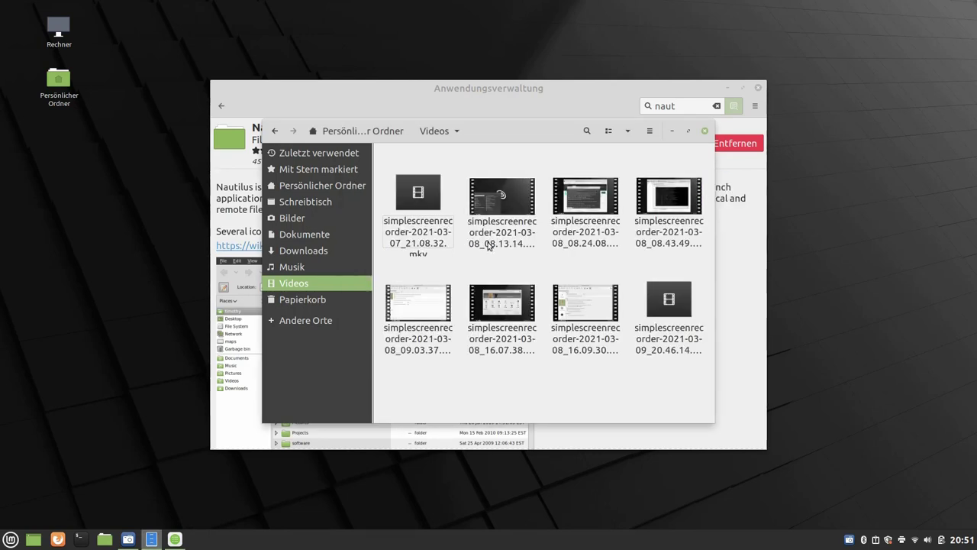
Step: Set up reverting simplescreenrecorder-2021-03-07_21.08.32.mkv to its 09.03.2021 version from the Downloads backup, up to the restore summary
right_click(418, 229)
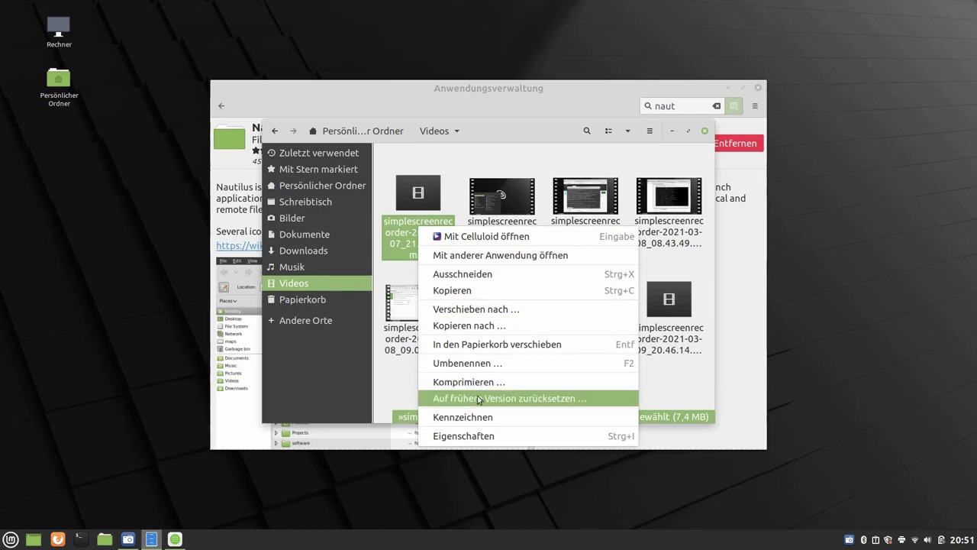
click(620, 404)
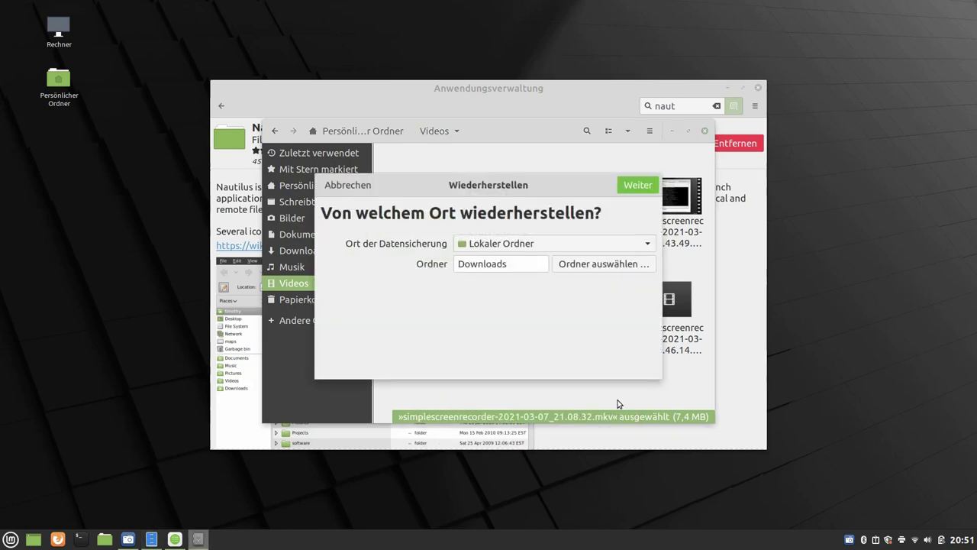
click(640, 188)
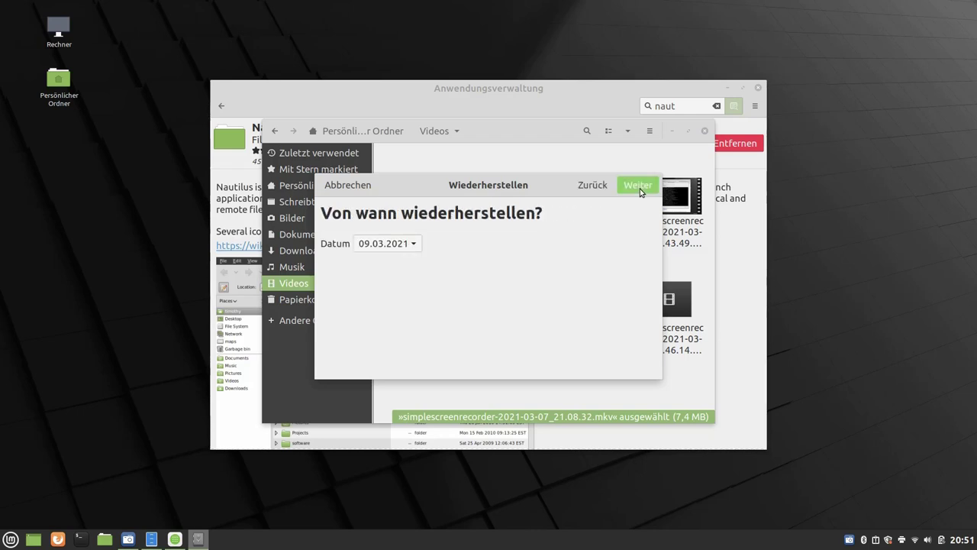
click(401, 251)
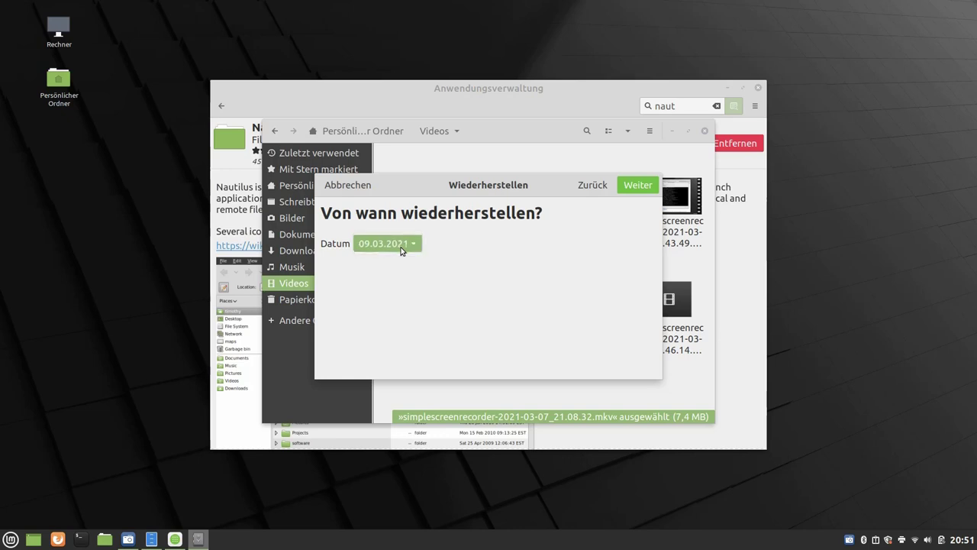
click(634, 187)
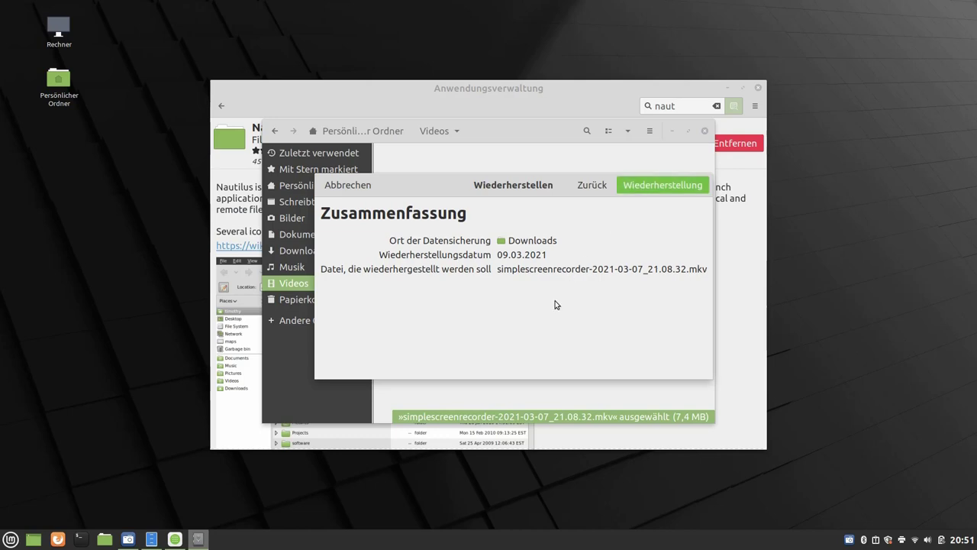
mouse_move(175, 539)
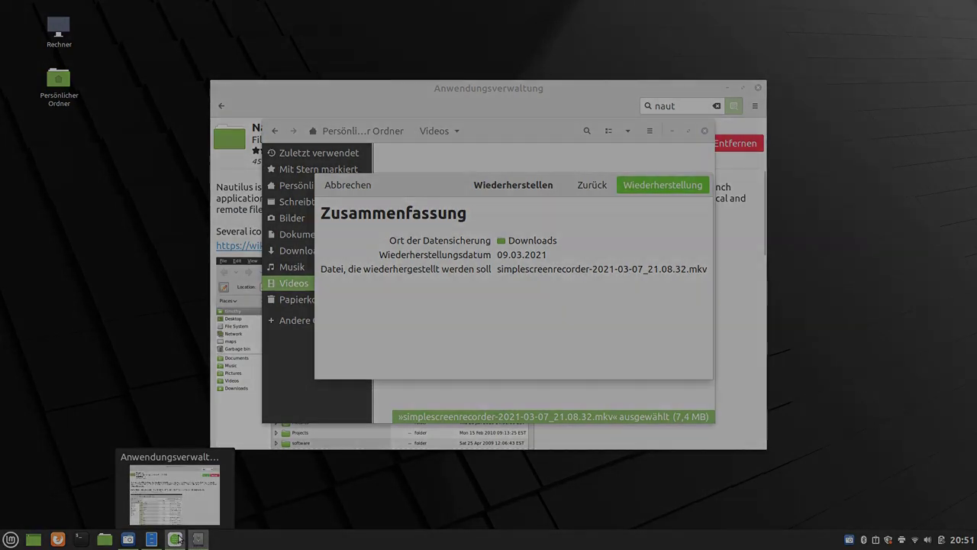